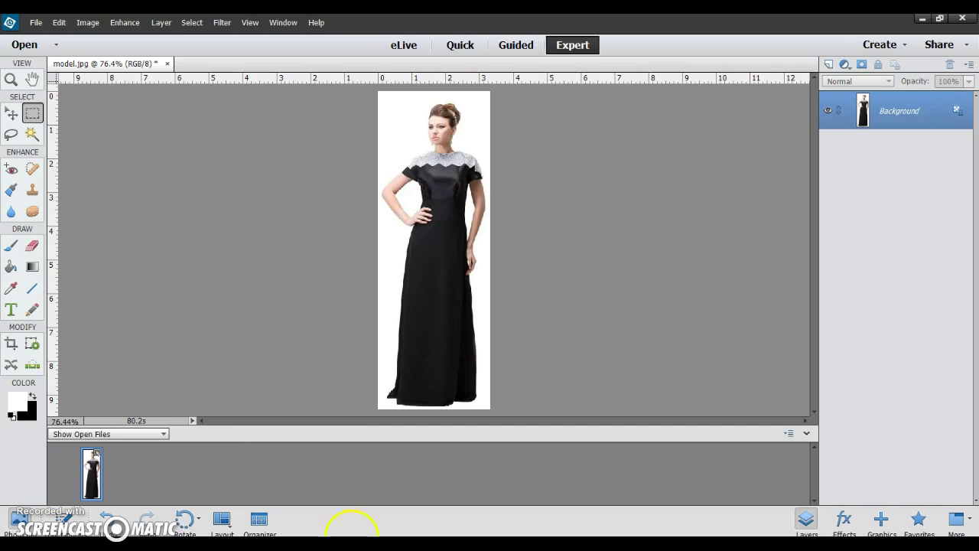
# - Check the dress product page, then duplicate Background as a layer named 'Girl in Black Dress'
pyautogui.click(494, 534)
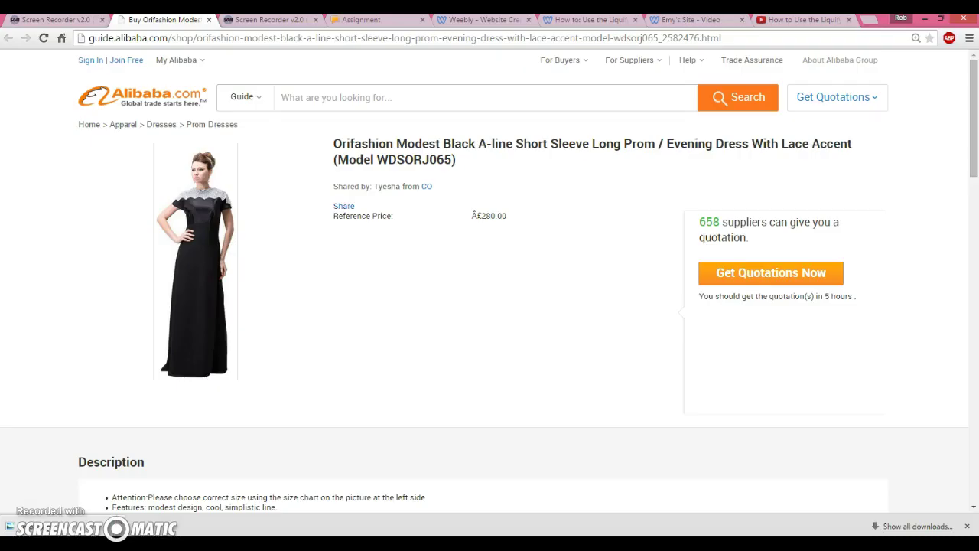
pyautogui.click(494, 534)
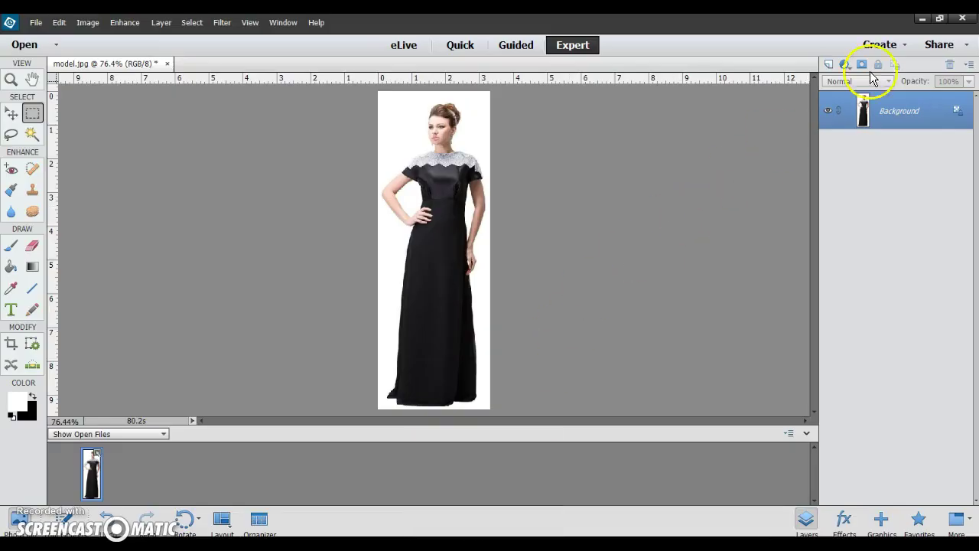
pyautogui.rightClick(895, 113)
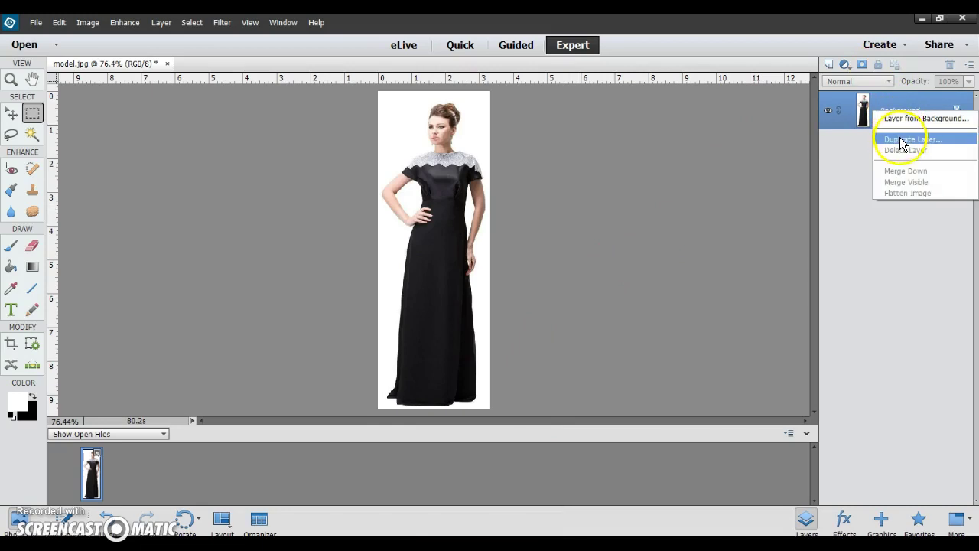
pyautogui.click(900, 137)
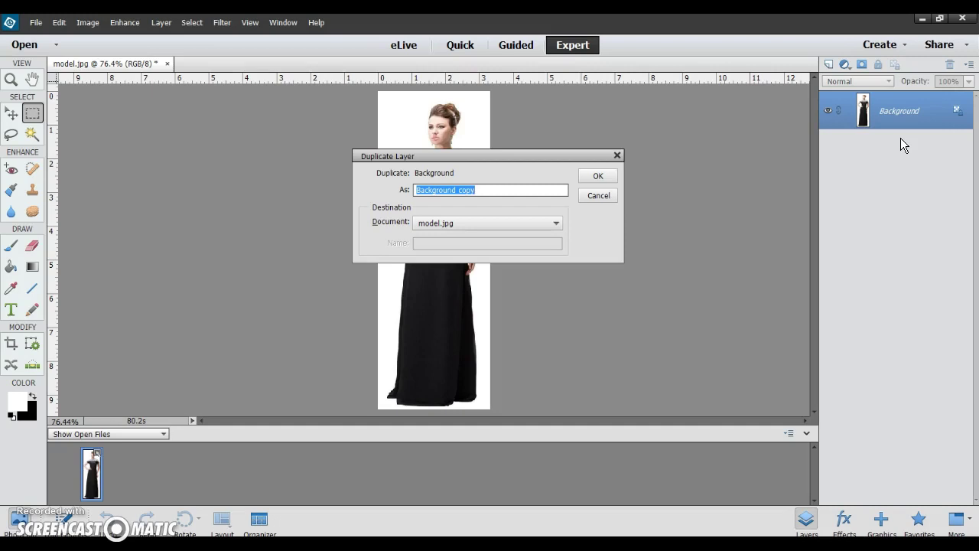
pyautogui.write('Girl in Black Dress')
pyautogui.click(603, 178)
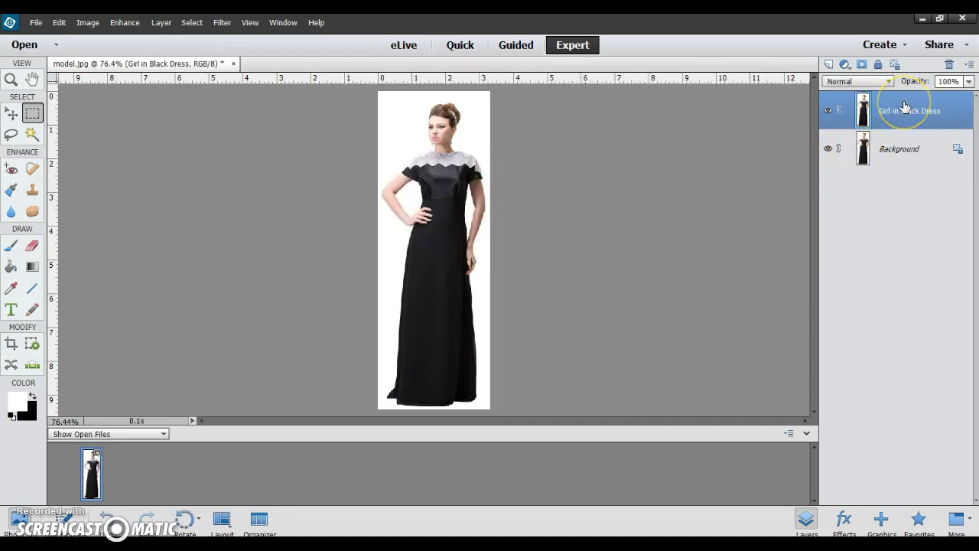
# - Open the Liquify filter from Filter > Distort on the Girl in Black Dress layer
pyautogui.click(223, 23)
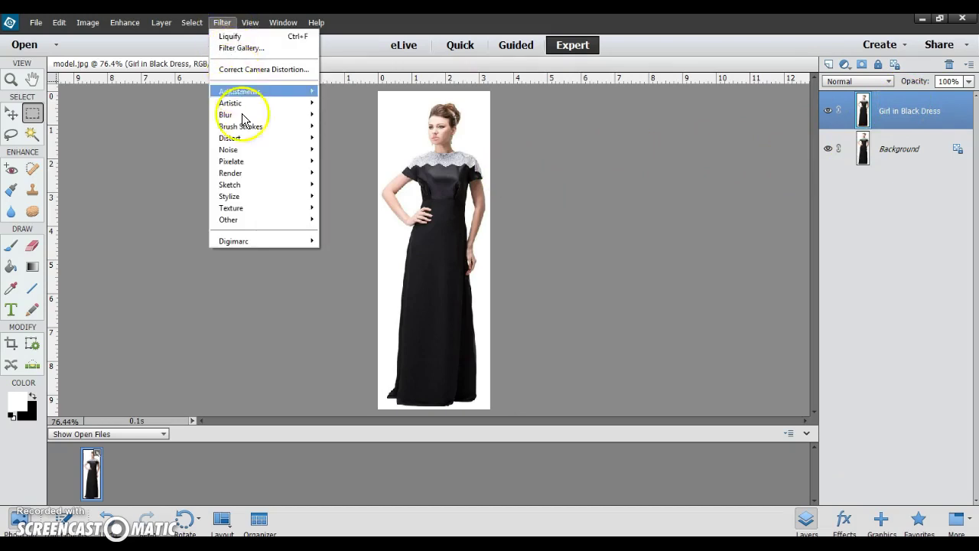
pyautogui.moveTo(247, 136)
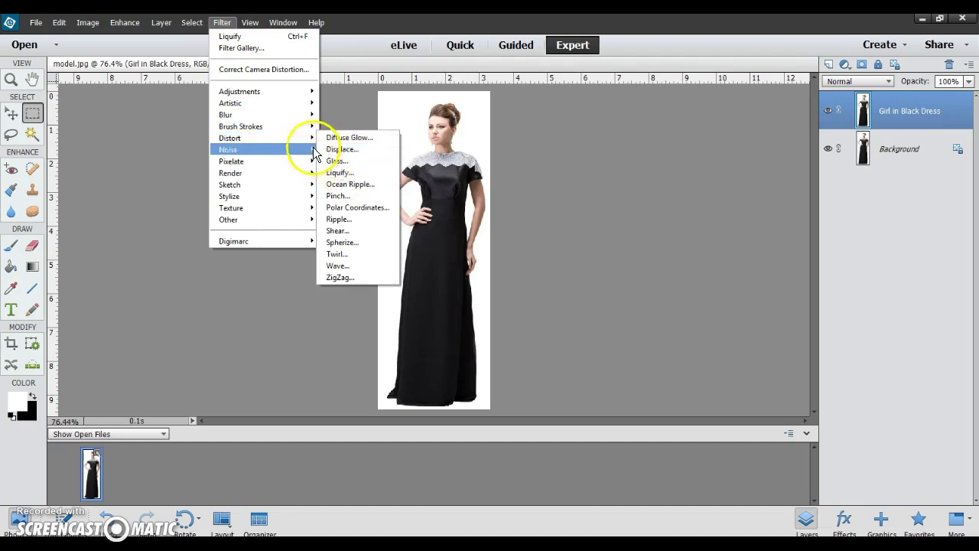
pyautogui.moveTo(313, 125)
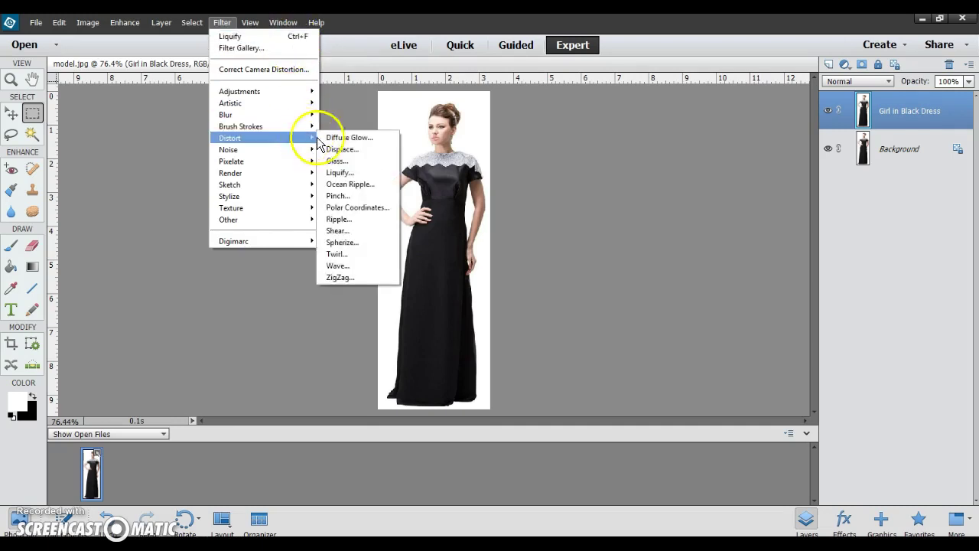
pyautogui.click(345, 173)
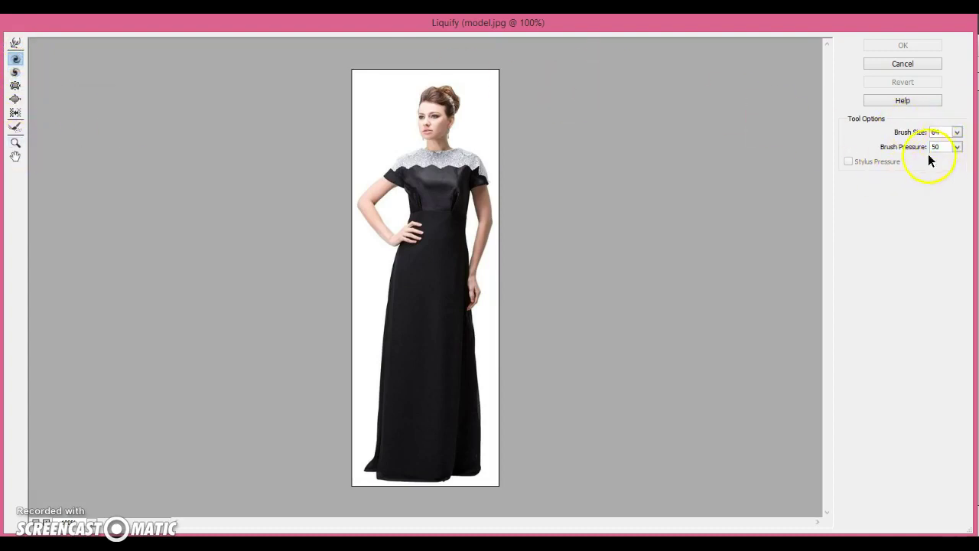
# - With Forward Warp at brush size 70, push the dress waist inward beside the left arm
pyautogui.click(15, 43)
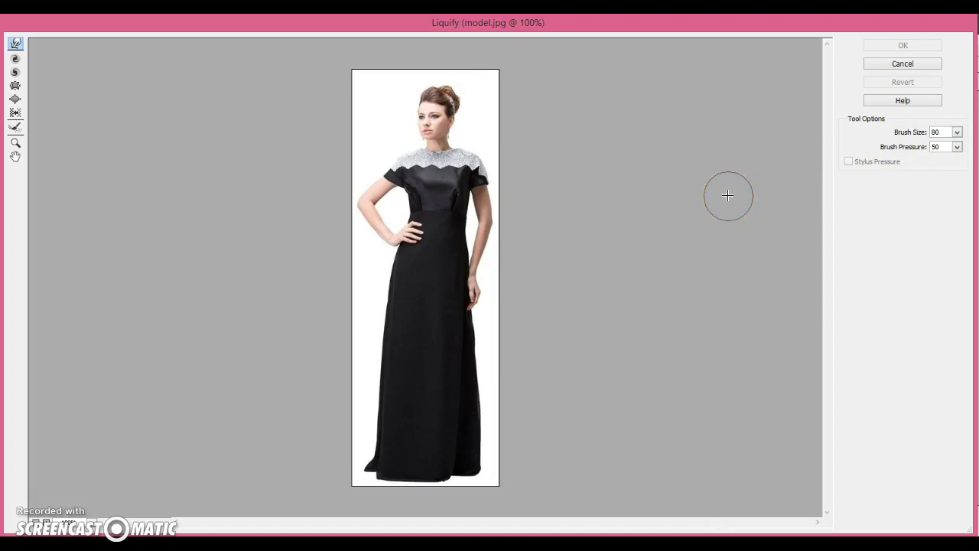
pyautogui.press('Return')
pyautogui.press('[')
pyautogui.press('[')
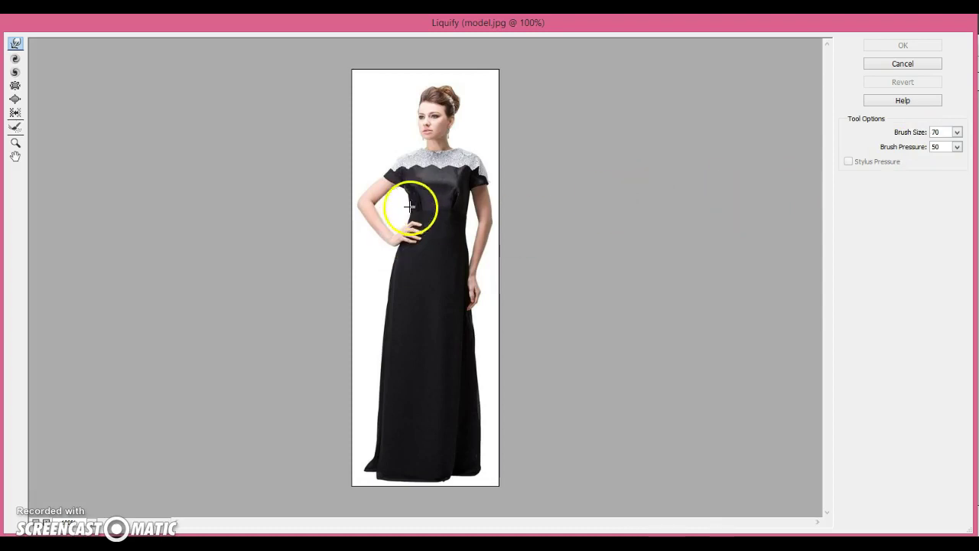
pyautogui.moveTo(410, 206)
pyautogui.mouseDown()
pyautogui.moveTo(406, 192)
pyautogui.moveTo(408, 217)
pyautogui.moveTo(467, 240)
pyautogui.moveTo(463, 252)
pyautogui.moveTo(475, 247)
pyautogui.moveTo(462, 224)
pyautogui.mouseUp()
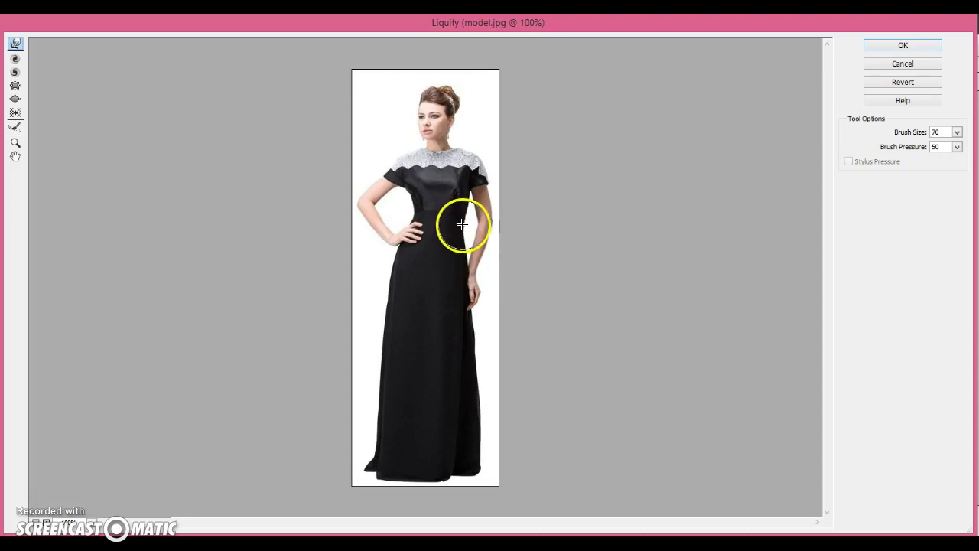
# - Try twirling the model's face clockwise and counterclockwise at brush size 90, then undo the twirl
pyautogui.click(15, 59)
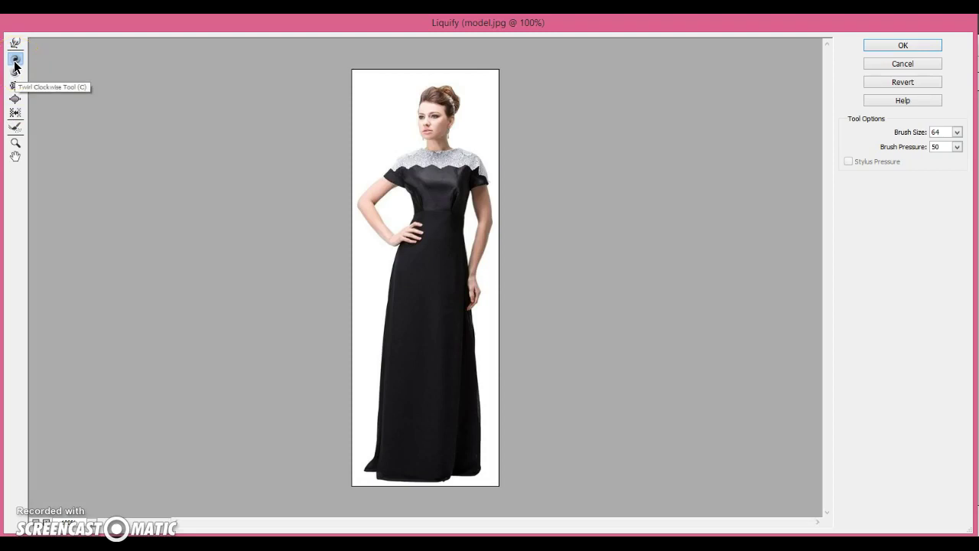
pyautogui.click(16, 73)
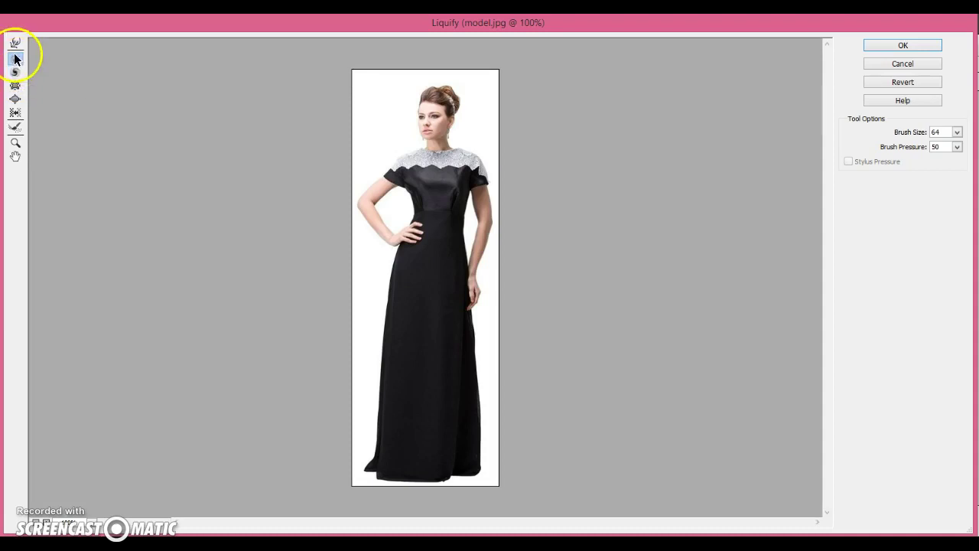
pyautogui.moveTo(426, 66)
pyautogui.mouseDown()
pyautogui.moveTo(437, 97)
pyautogui.moveTo(428, 117)
pyautogui.mouseUp()
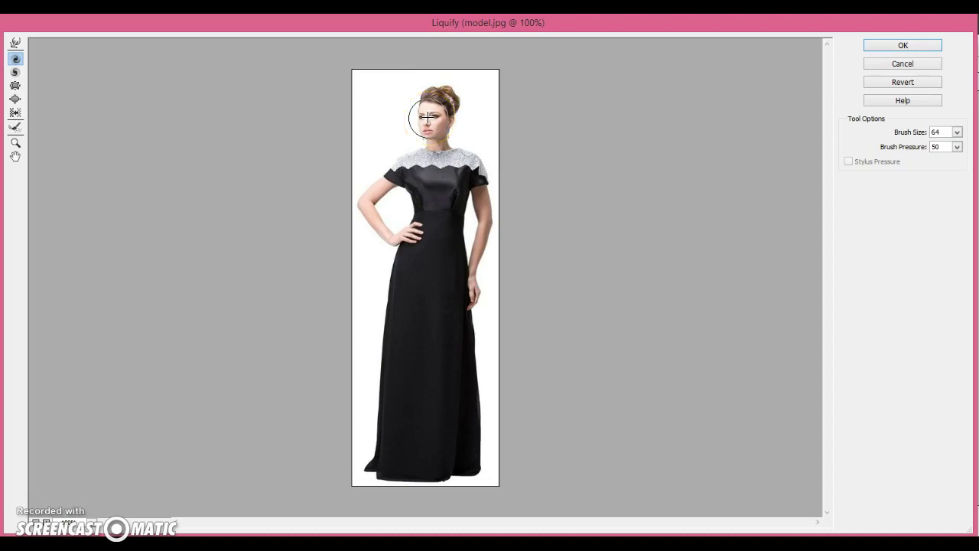
pyautogui.press(']')
pyautogui.press(']')
pyautogui.moveTo(428, 117); pyautogui.dragTo(428, 117)
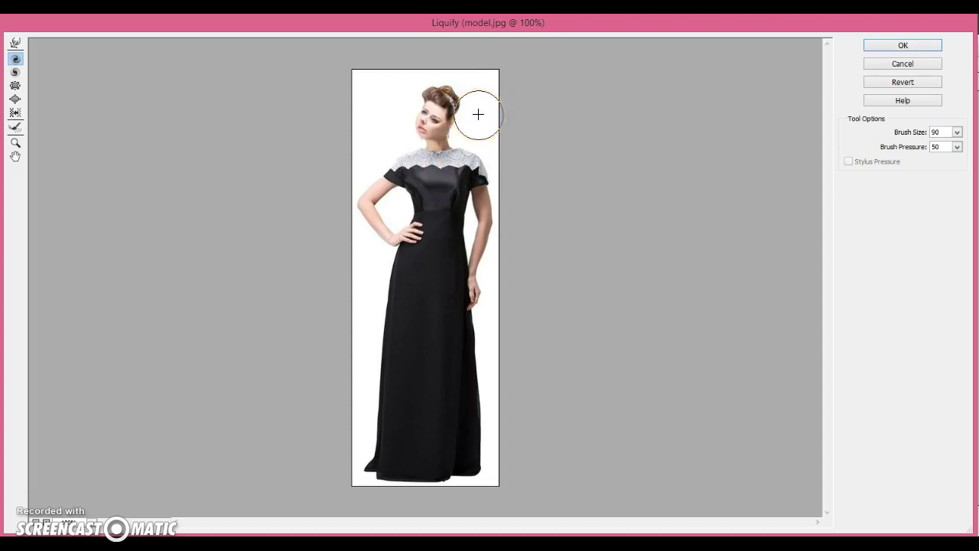
pyautogui.hotkey('ctrl', 'alt', 'z')
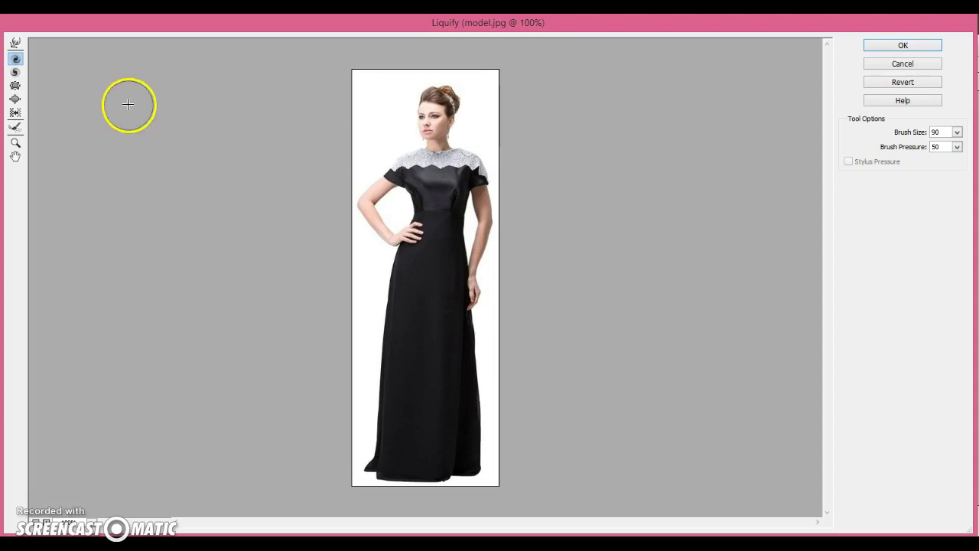
# - With the Push Left tool at brush size 150, reshape the face frontally and nudge the arm outline
pyautogui.click(14, 86)
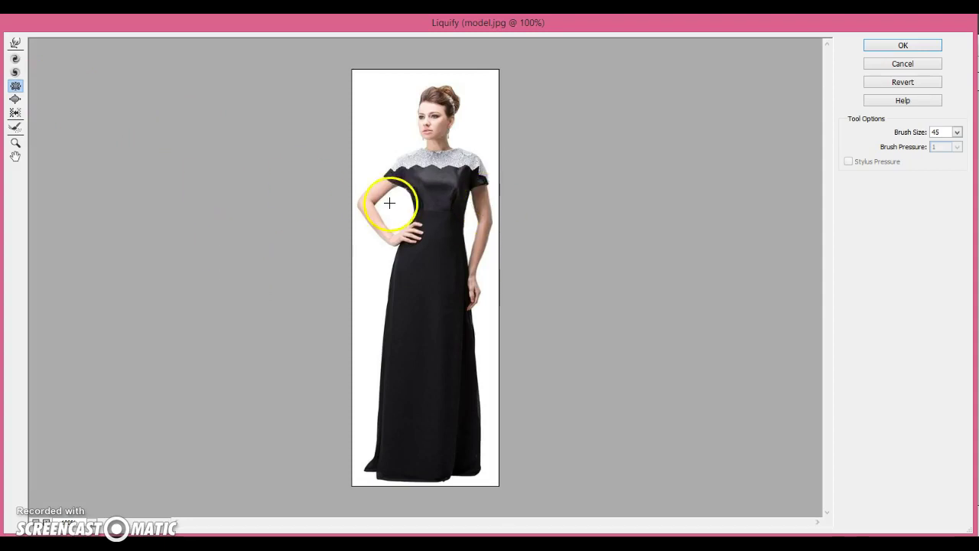
pyautogui.click(15, 99)
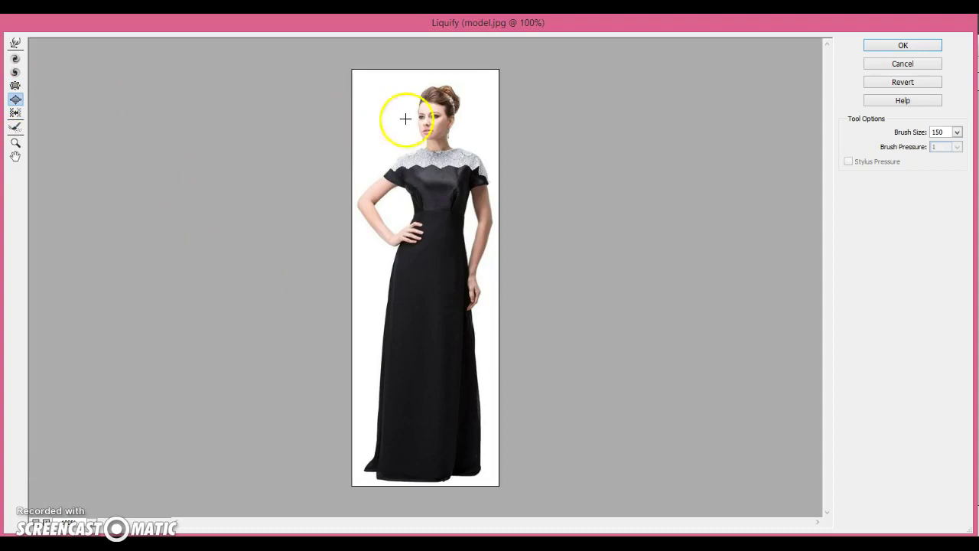
pyautogui.moveTo(406, 119); pyautogui.dragTo(428, 112)
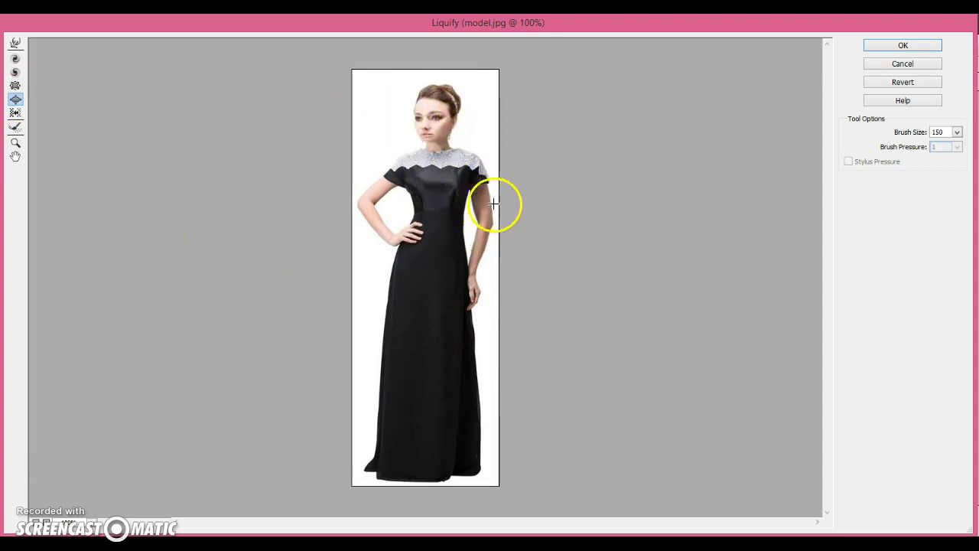
pyautogui.moveTo(494, 202); pyautogui.dragTo(590, 207)
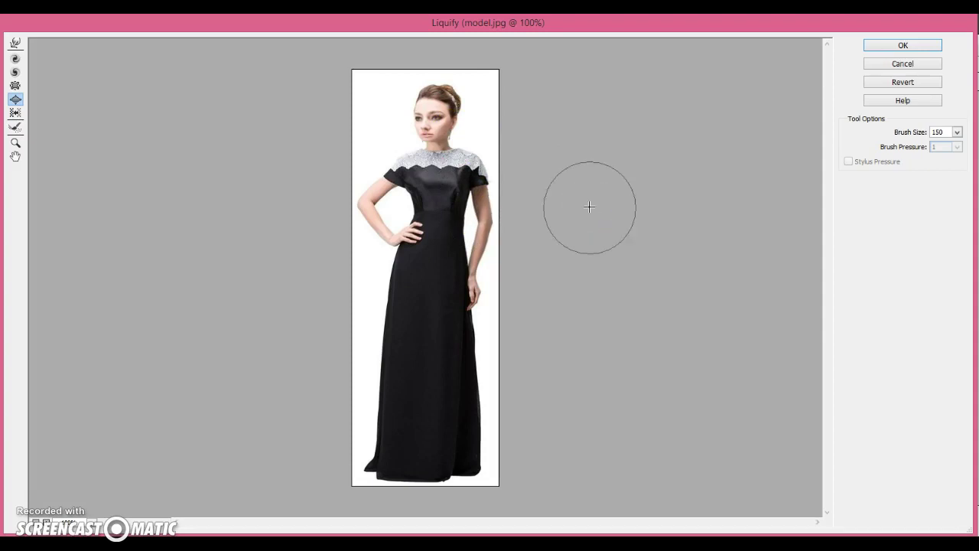
pyautogui.press('alt')
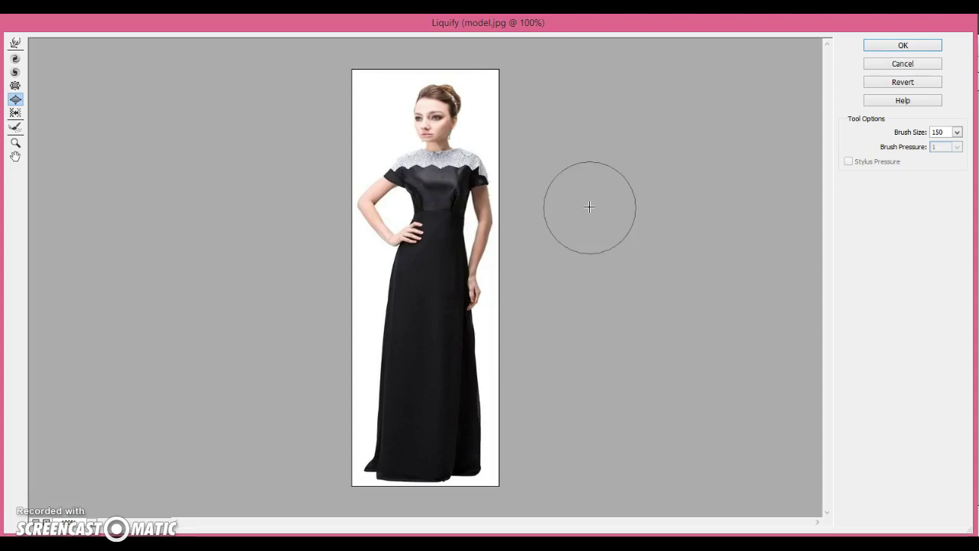
# - Brush over the model's face with the Reconstruct tool to undo its warping
pyautogui.click(15, 129)
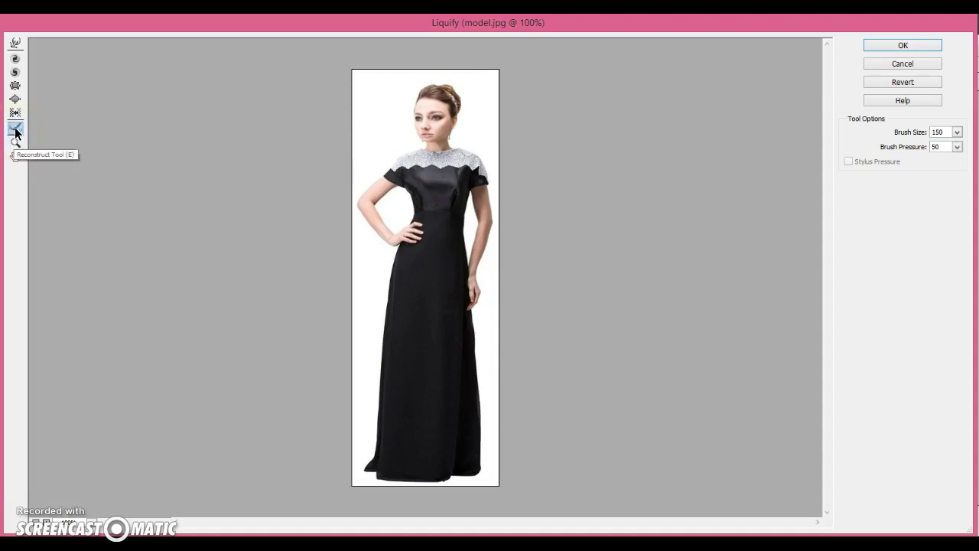
pyautogui.click(14, 130)
pyautogui.moveTo(387, 132)
pyautogui.mouseDown()
pyautogui.moveTo(421, 110)
pyautogui.moveTo(476, 115)
pyautogui.moveTo(433, 109)
pyautogui.moveTo(459, 100)
pyautogui.moveTo(453, 120)
pyautogui.moveTo(413, 109)
pyautogui.moveTo(431, 105)
pyautogui.moveTo(459, 104)
pyautogui.moveTo(366, 127)
pyautogui.mouseUp()
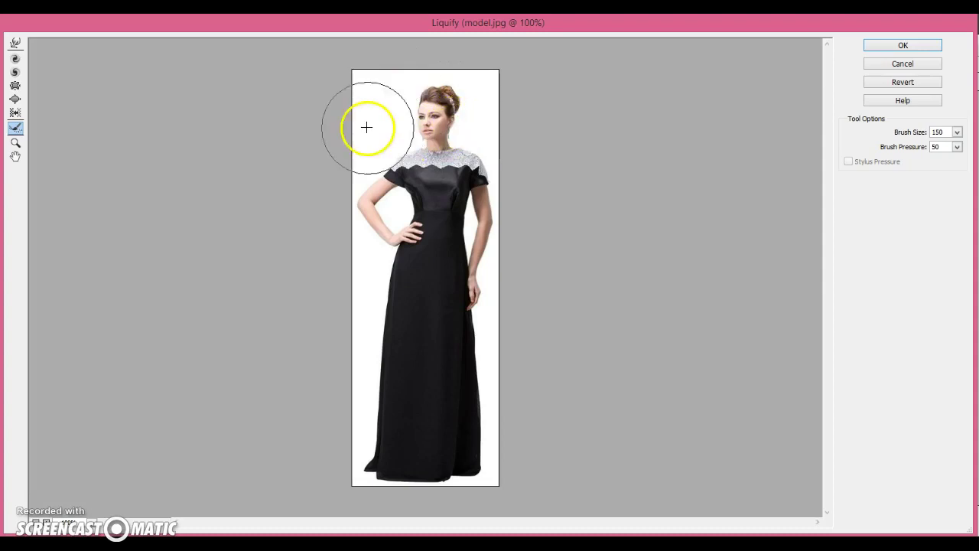
# - Experiment with Shift Pixels on the dress edge by the arm, then reset all distortions
pyautogui.click(15, 114)
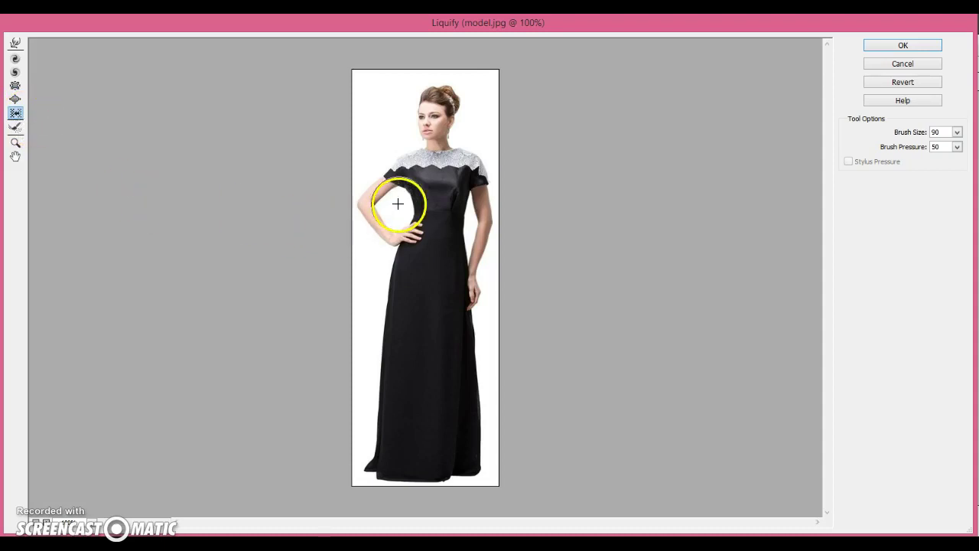
pyautogui.moveTo(398, 203)
pyautogui.mouseDown()
pyautogui.moveTo(412, 202)
pyautogui.moveTo(390, 218)
pyautogui.moveTo(404, 219)
pyautogui.moveTo(380, 212)
pyautogui.moveTo(400, 202)
pyautogui.moveTo(410, 221)
pyautogui.moveTo(387, 221)
pyautogui.mouseUp()
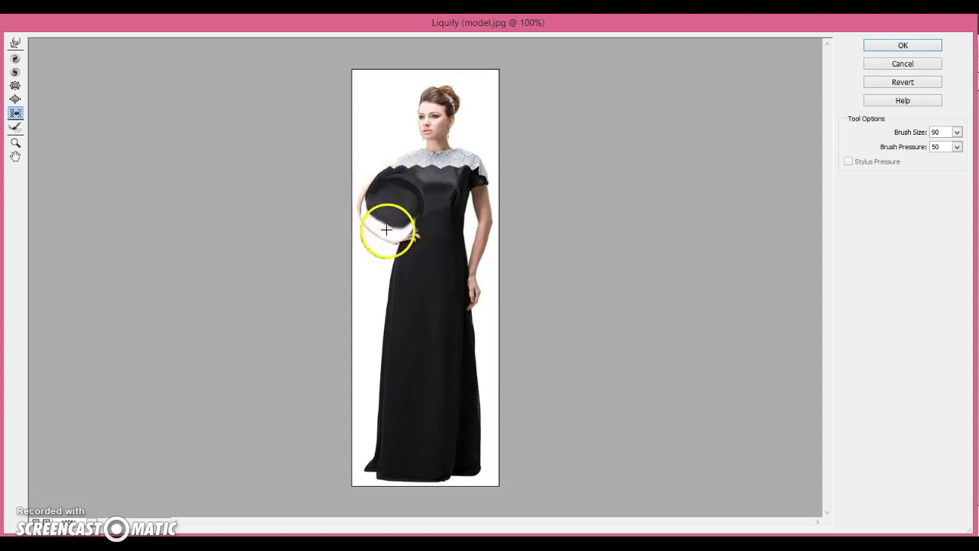
pyautogui.moveTo(397, 213)
pyautogui.mouseDown()
pyautogui.moveTo(416, 185)
pyautogui.moveTo(387, 215)
pyautogui.moveTo(423, 174)
pyautogui.moveTo(387, 179)
pyautogui.moveTo(485, 177)
pyautogui.moveTo(432, 120)
pyautogui.moveTo(428, 91)
pyautogui.moveTo(461, 166)
pyautogui.moveTo(455, 285)
pyautogui.moveTo(420, 189)
pyautogui.moveTo(473, 318)
pyautogui.moveTo(436, 326)
pyautogui.moveTo(378, 252)
pyautogui.moveTo(472, 335)
pyautogui.moveTo(446, 377)
pyautogui.moveTo(418, 297)
pyautogui.moveTo(480, 398)
pyautogui.moveTo(410, 325)
pyautogui.moveTo(436, 362)
pyautogui.moveTo(430, 335)
pyautogui.moveTo(407, 360)
pyautogui.moveTo(457, 361)
pyautogui.moveTo(428, 332)
pyautogui.moveTo(449, 359)
pyautogui.moveTo(424, 296)
pyautogui.moveTo(454, 316)
pyautogui.moveTo(456, 277)
pyautogui.moveTo(419, 263)
pyautogui.moveTo(498, 275)
pyautogui.moveTo(475, 233)
pyautogui.mouseUp()
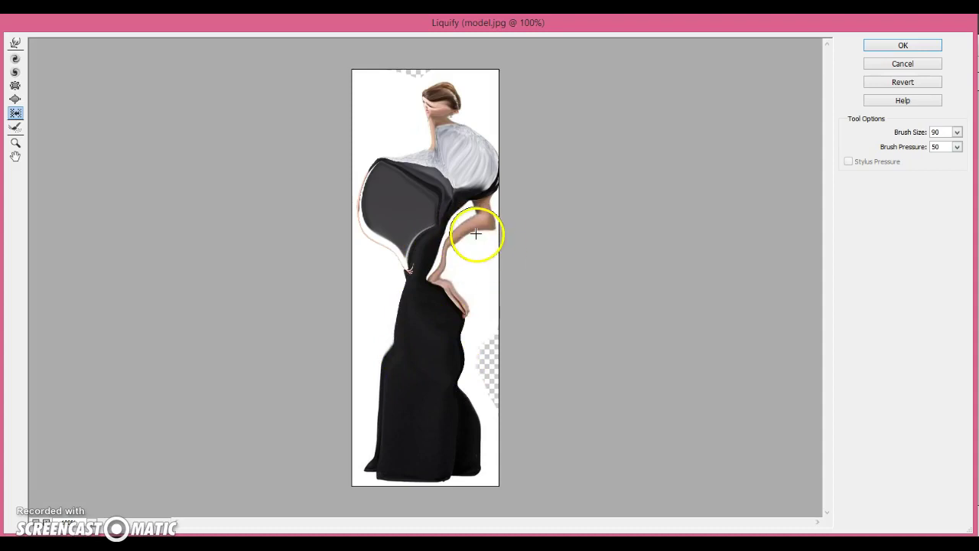
pyautogui.hotkey('ctrl', 'alt', 'z')
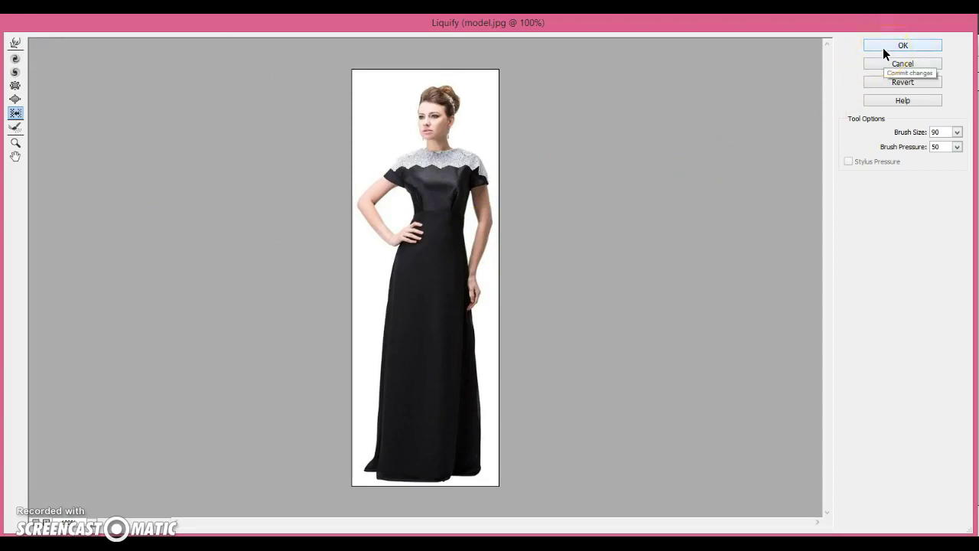
# - Apply the Liquify result and toggle the Girl in Black Dress layer off and on to compare
pyautogui.click(636, 390)
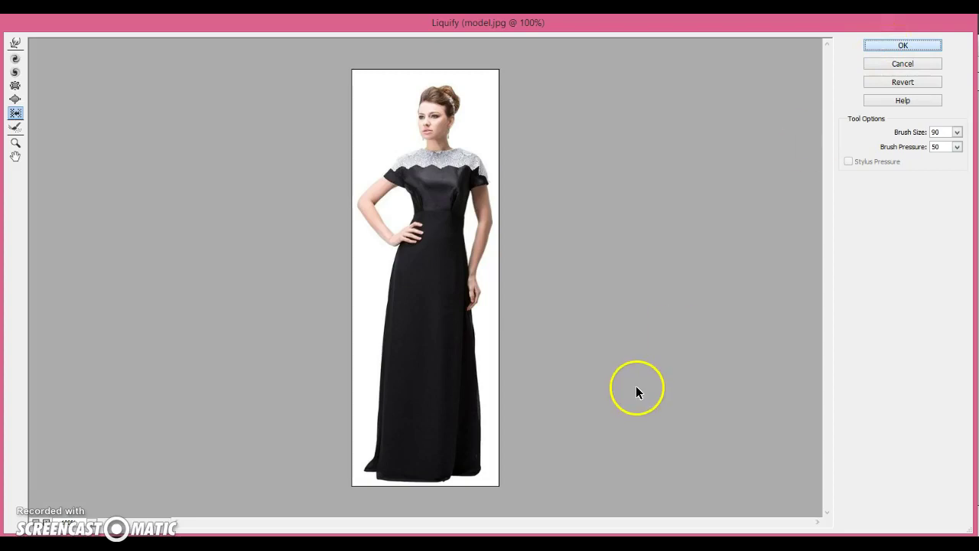
pyautogui.press('Return')
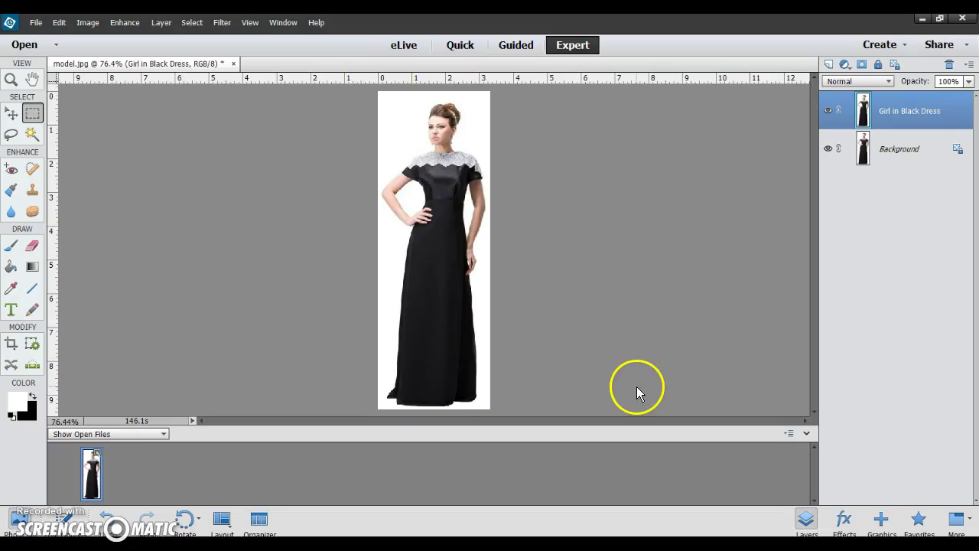
pyautogui.click(829, 112)
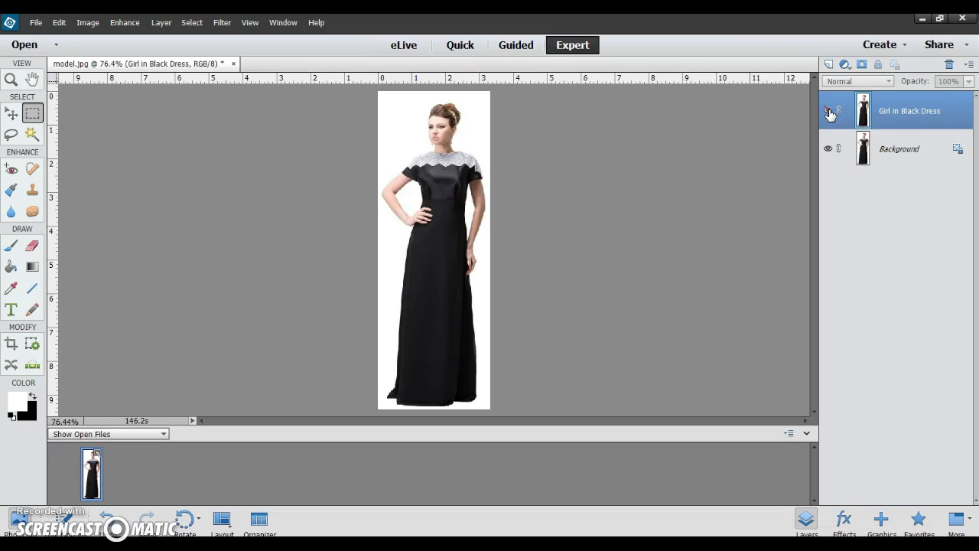
pyautogui.click(828, 112)
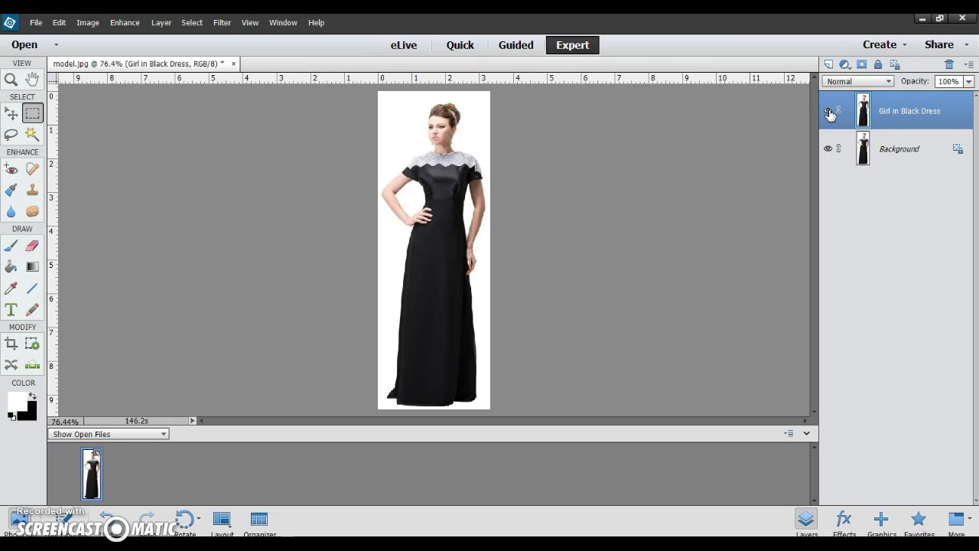